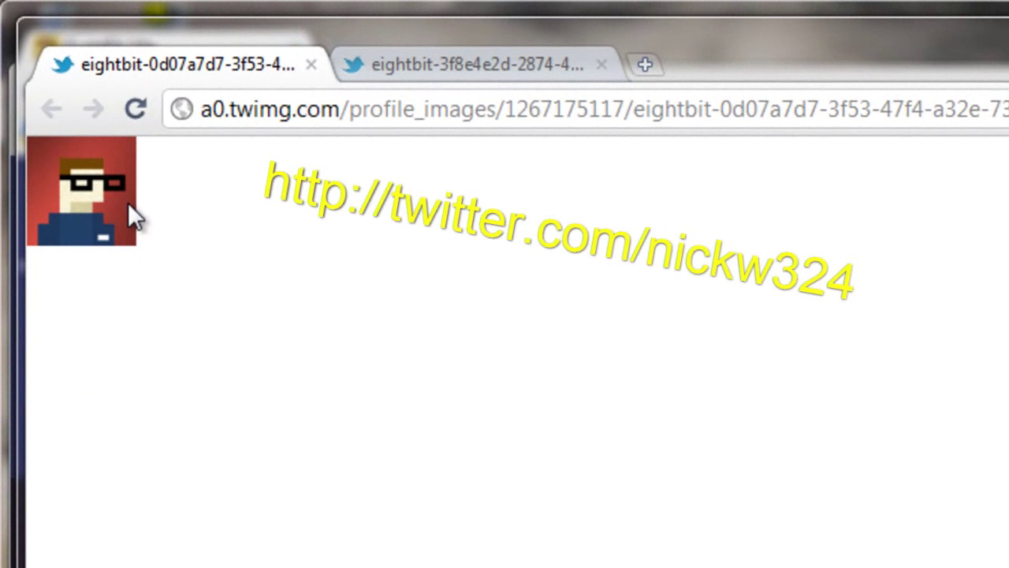
Switch to the second example avatar's tab, then back to the first.
left_click(415, 68)
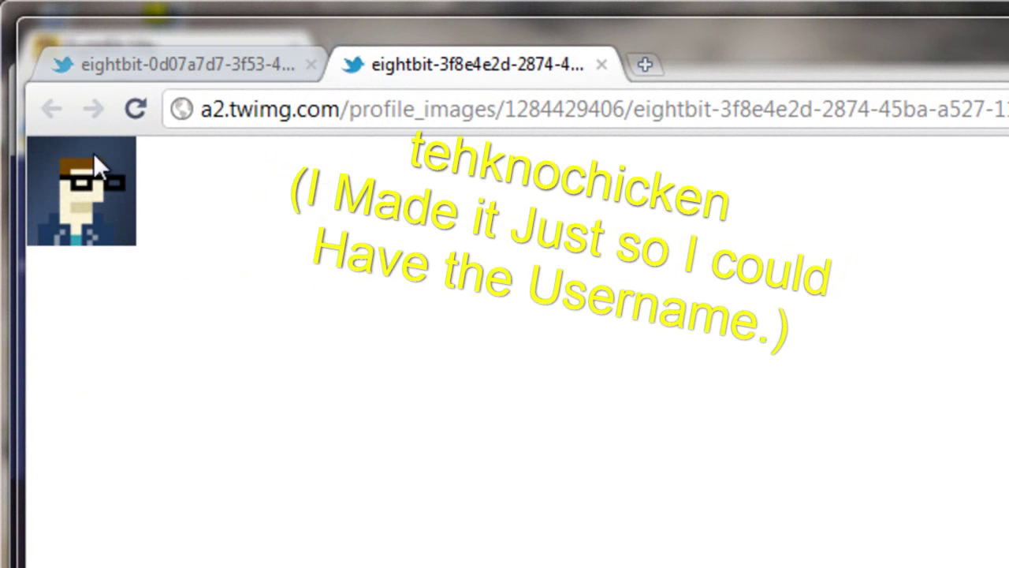
left_click(299, 63)
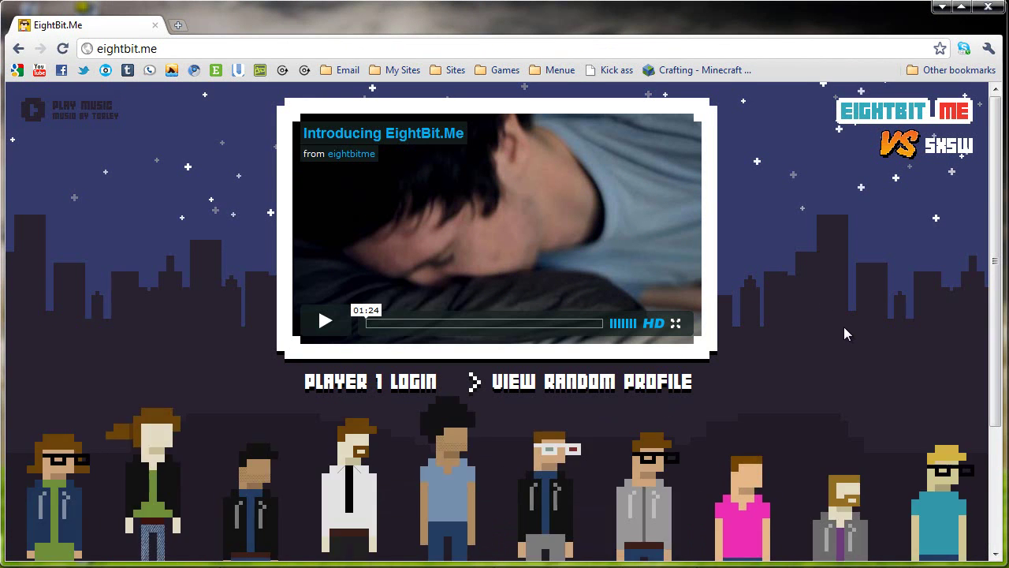
Start the PLAYER 1 LOGIN Twitter sign-in from the EightBit.Me home page.
left_click(400, 384)
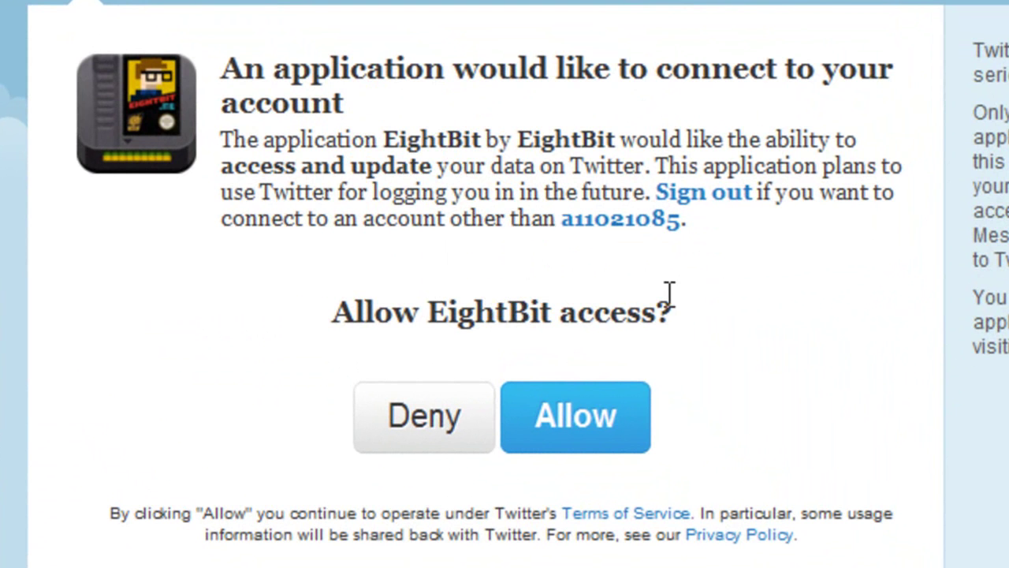
Allow EightBit.Me access on the Twitter authorization page.
left_click(635, 405)
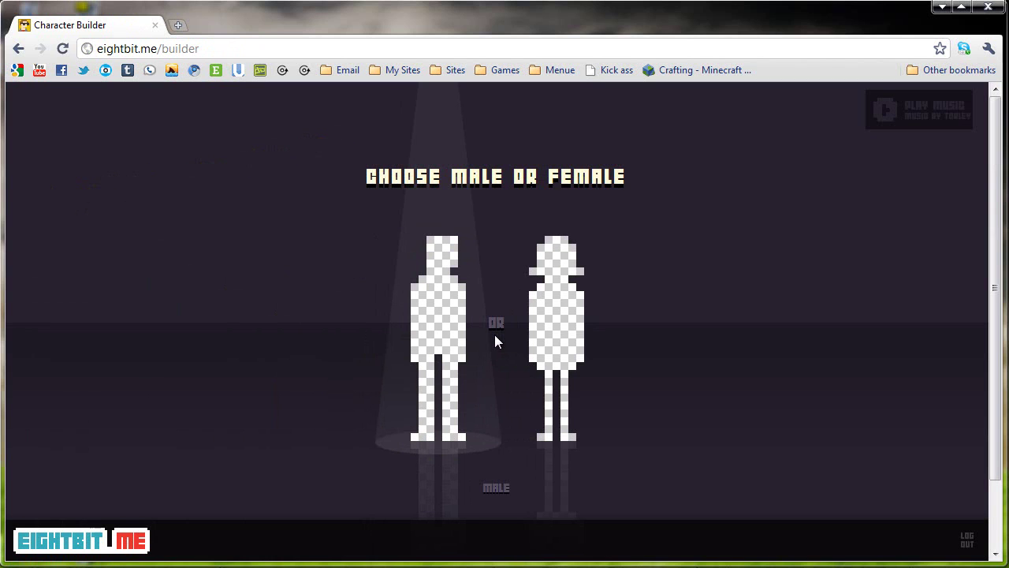
Make the character male with pale skin, then page through the hair styles.
left_click(440, 324)
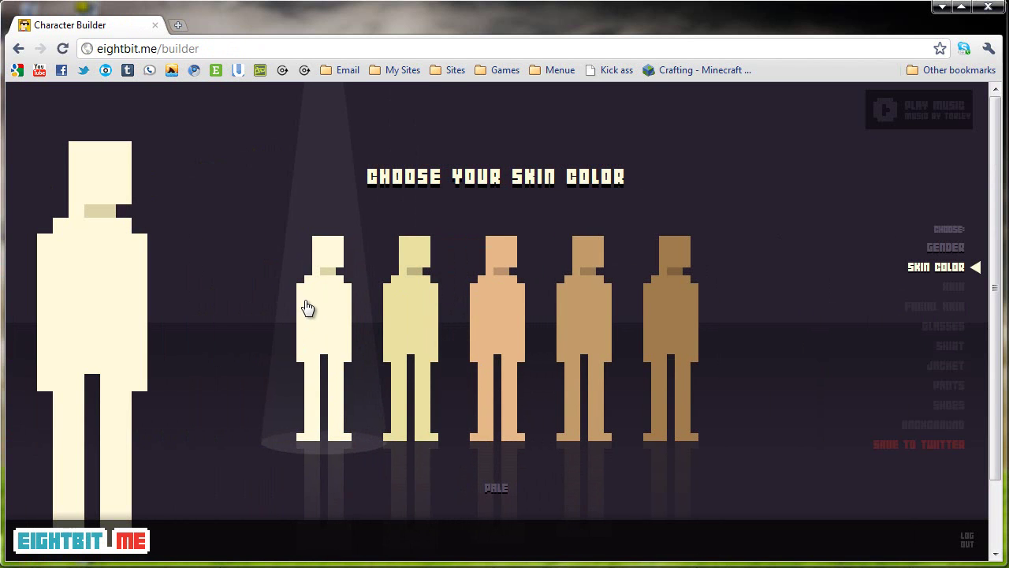
left_click(308, 307)
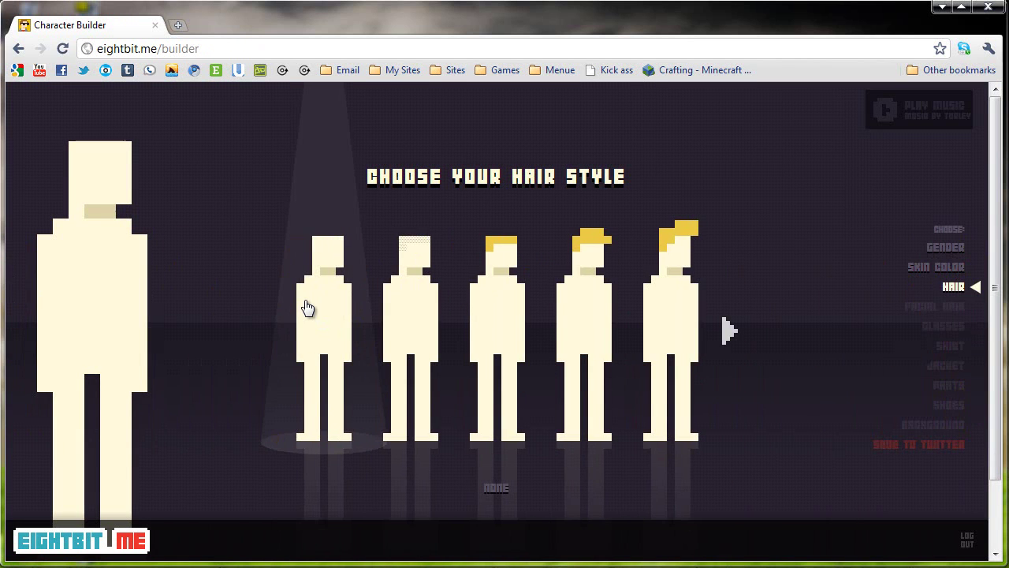
left_click(729, 331)
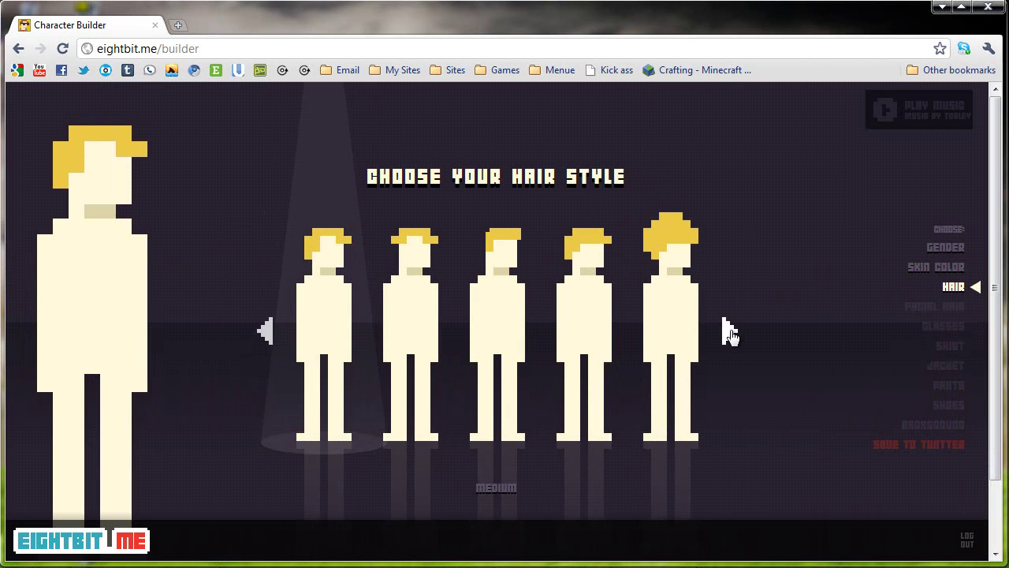
left_click(729, 332)
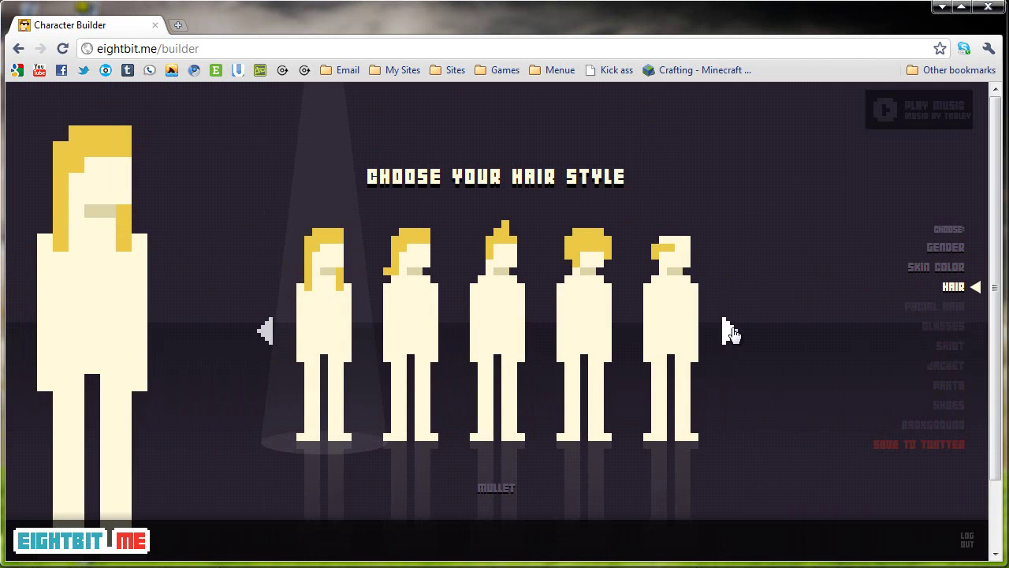
left_click(729, 332)
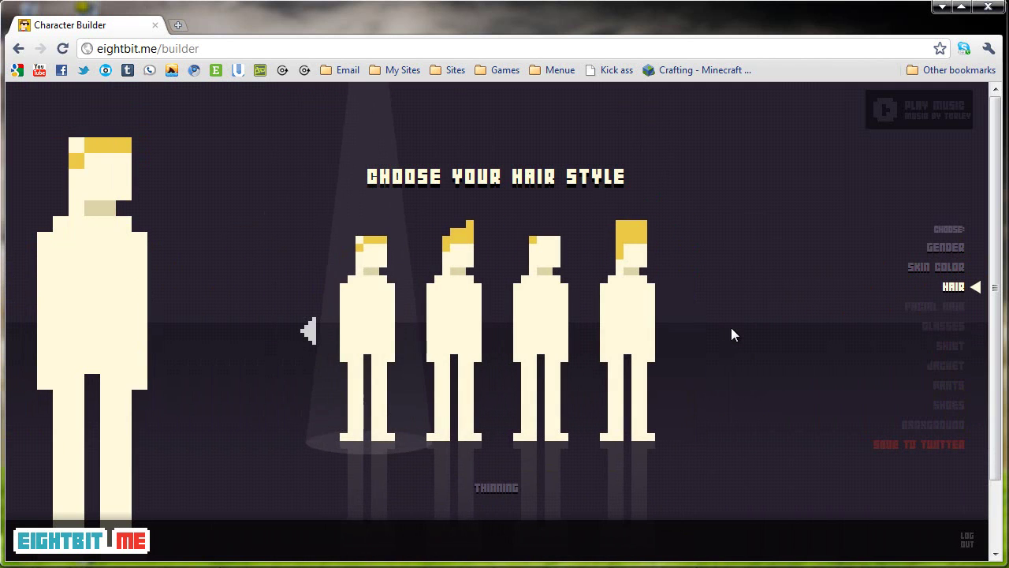
Try the Thinning style, then page back and settle on Short Buzz.
left_click(380, 281)
left_click(313, 331)
left_click(317, 333)
left_click(263, 335)
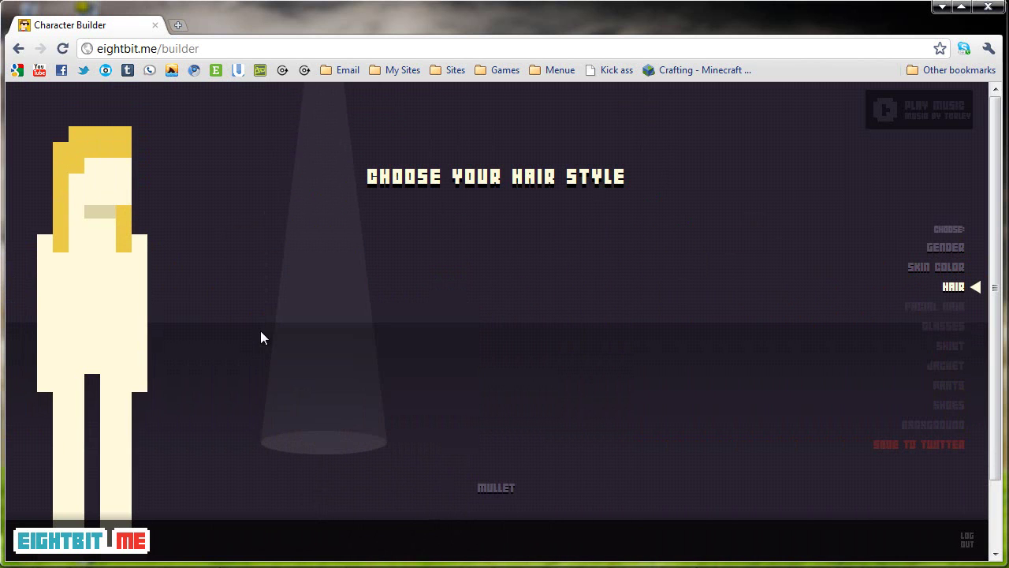
left_click(263, 335)
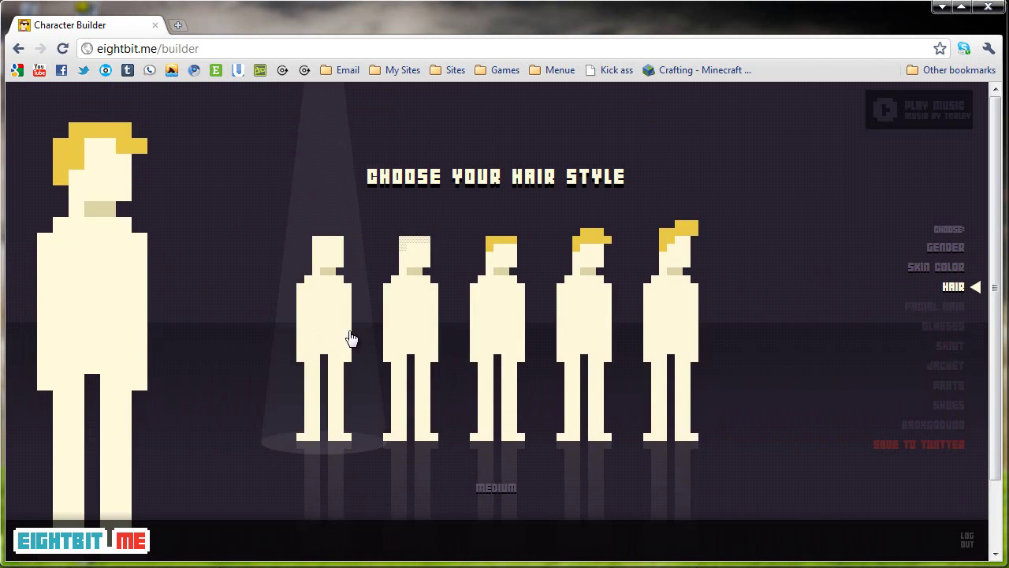
left_click(478, 271)
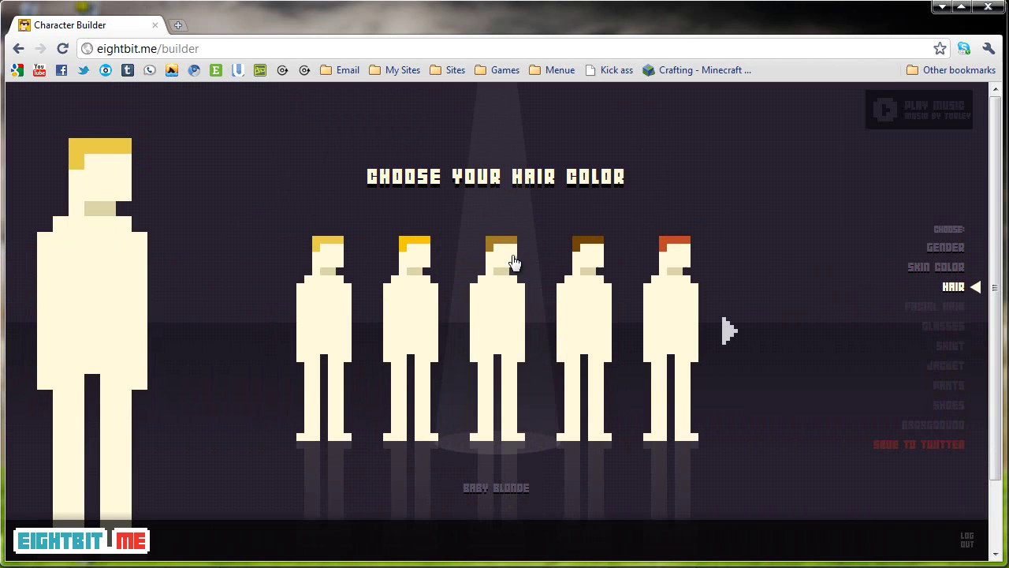
Choose Light Brown hair colour and try out the goatee.
left_click(584, 293)
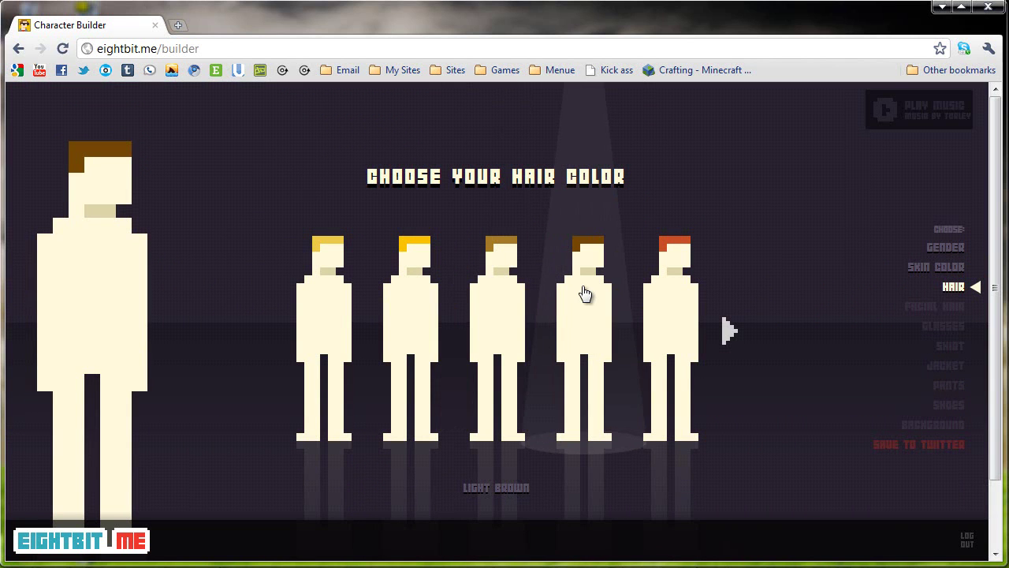
left_click(584, 293)
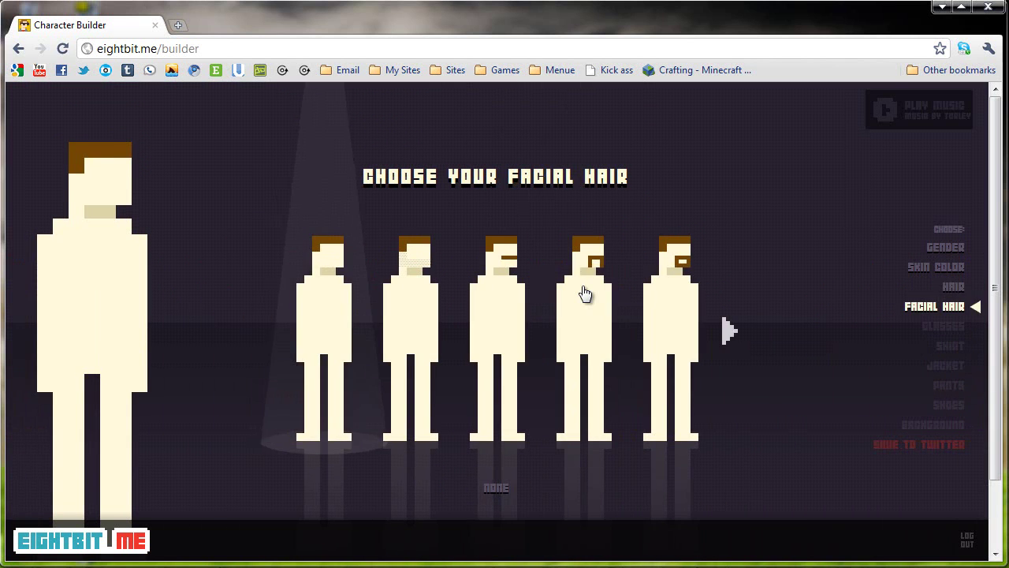
left_click(586, 293)
left_click(682, 318)
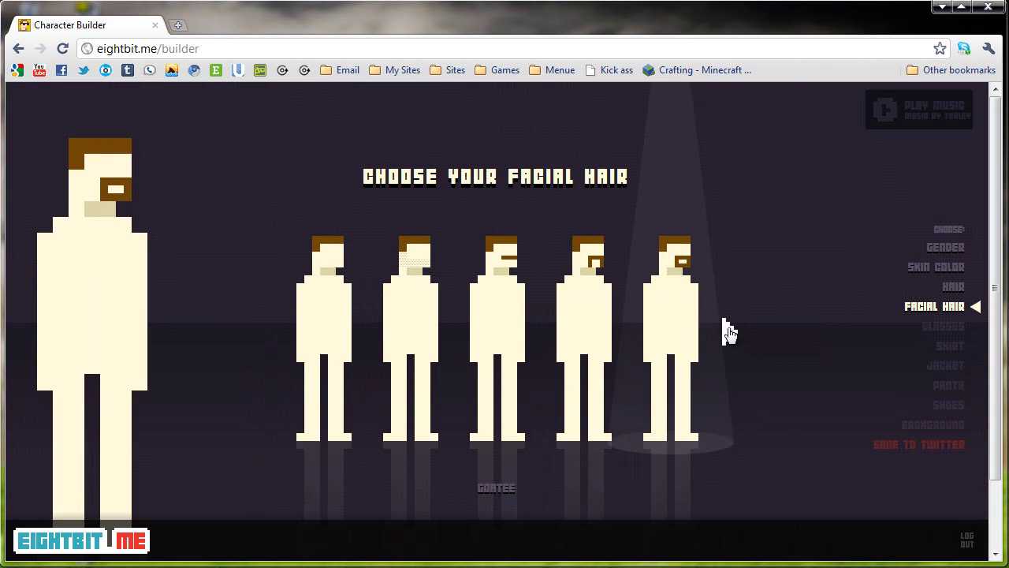
Browse the facial hair options and choose None.
left_click(727, 330)
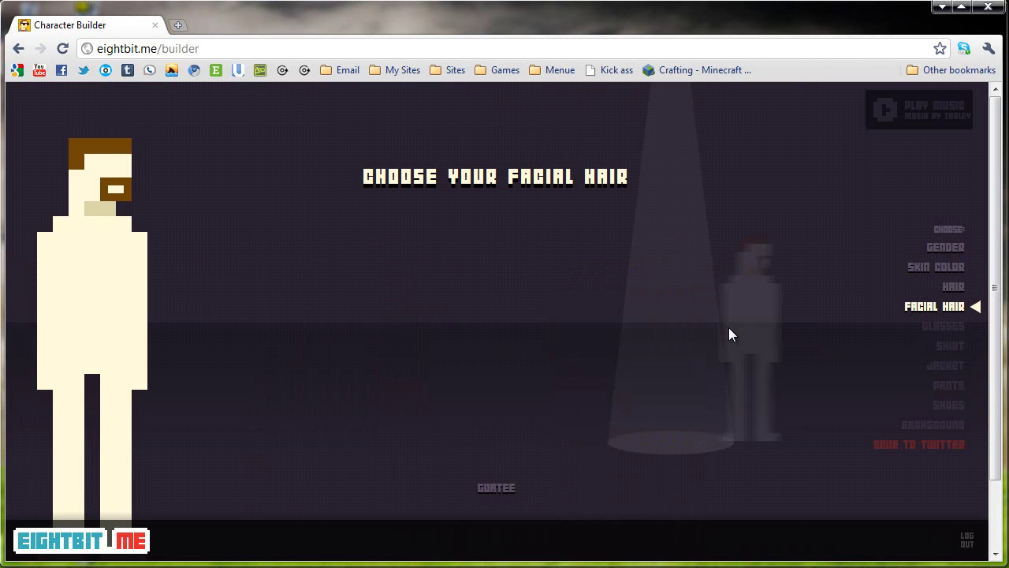
left_click(392, 332)
left_click(351, 283)
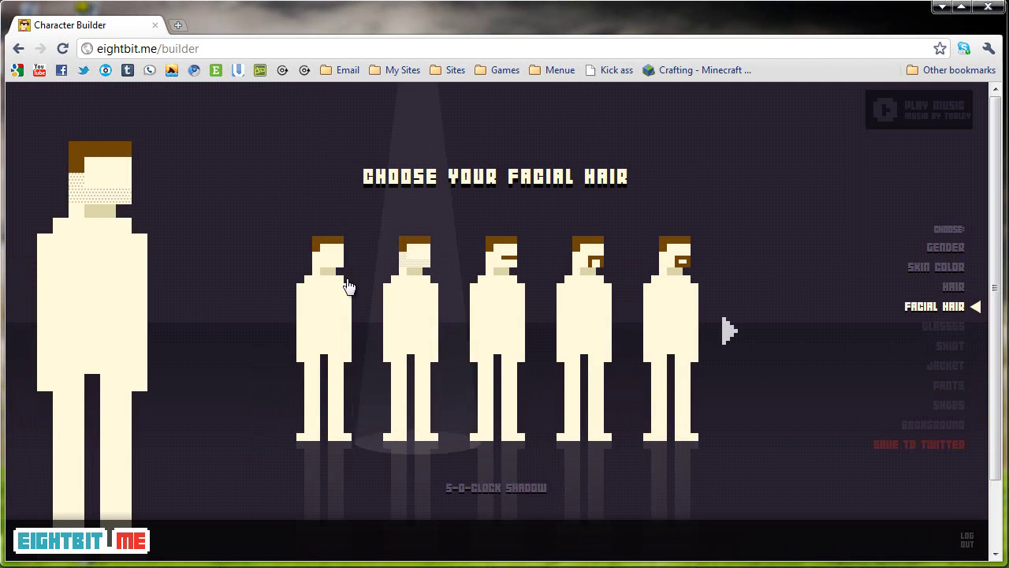
left_click(335, 283)
left_click(523, 372)
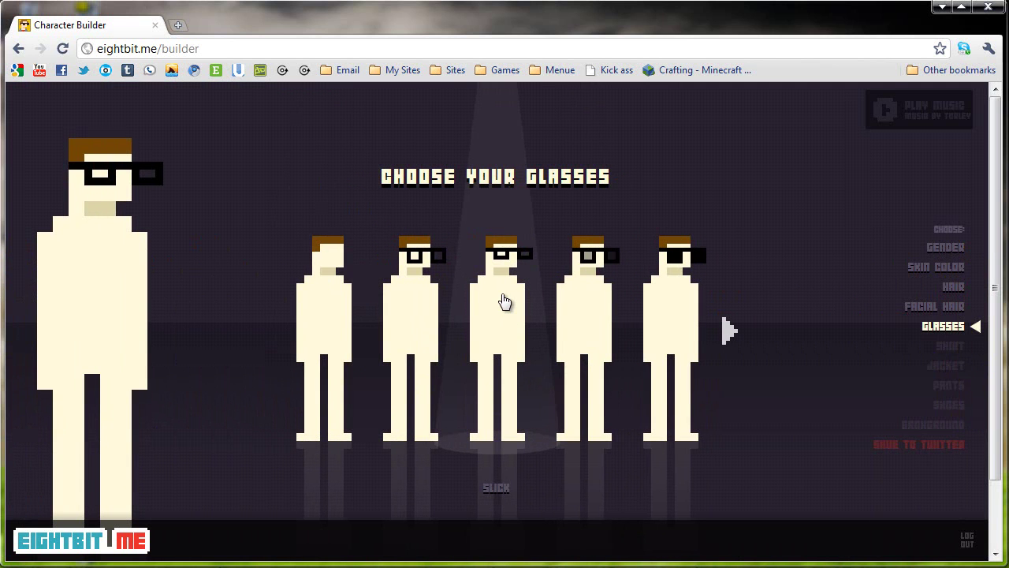
Look at the 3D glasses, then put the black Slick frames on the character.
left_click(726, 330)
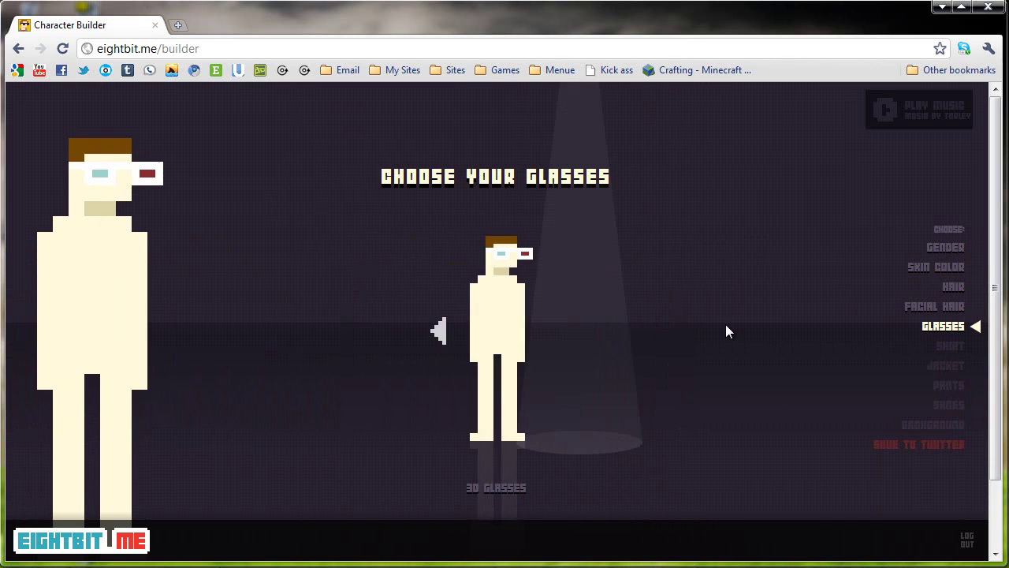
left_click(438, 331)
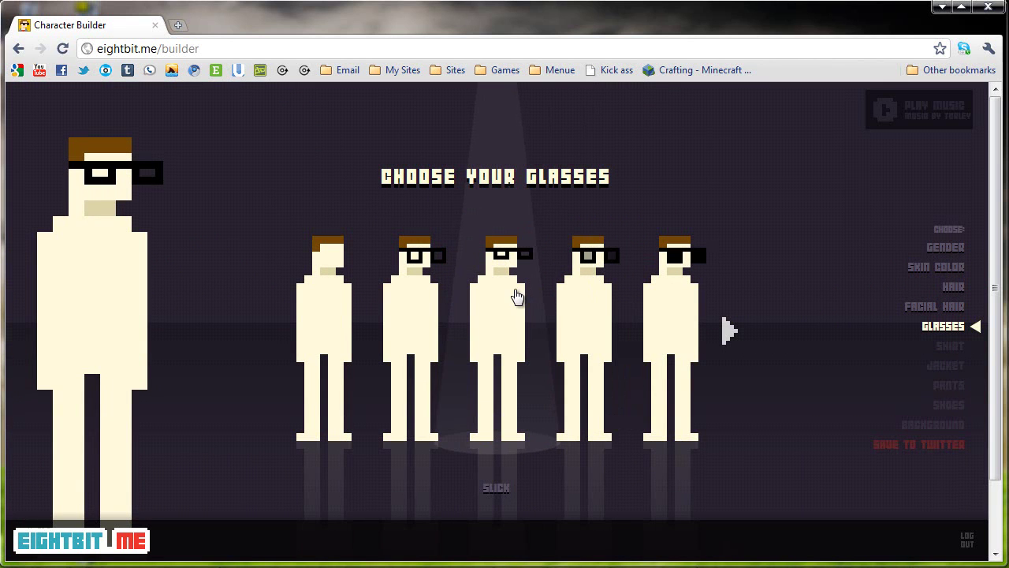
left_click(516, 296)
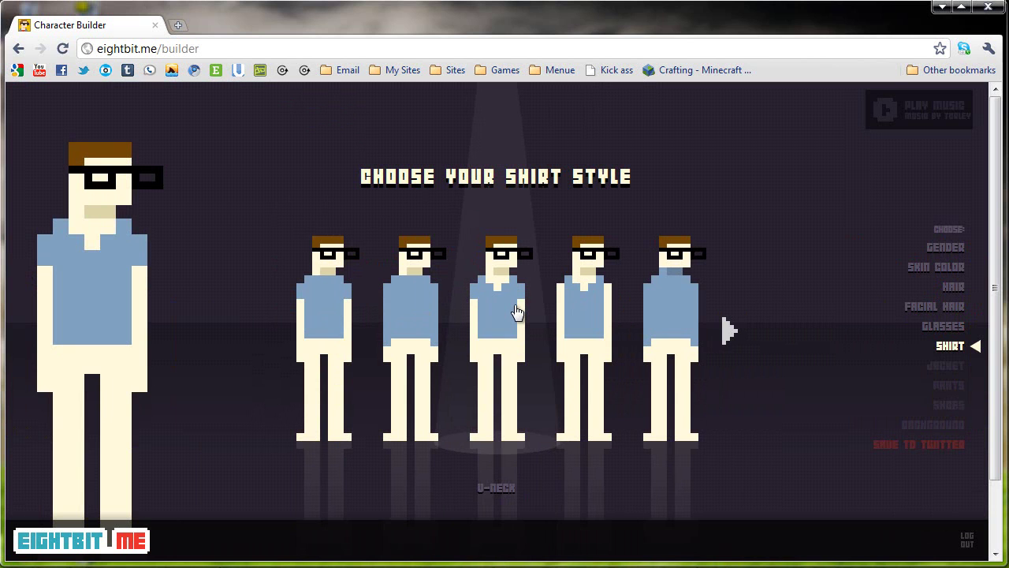
Choose the V-neck shirt style and, from the later colour pages, black.
left_click(517, 311)
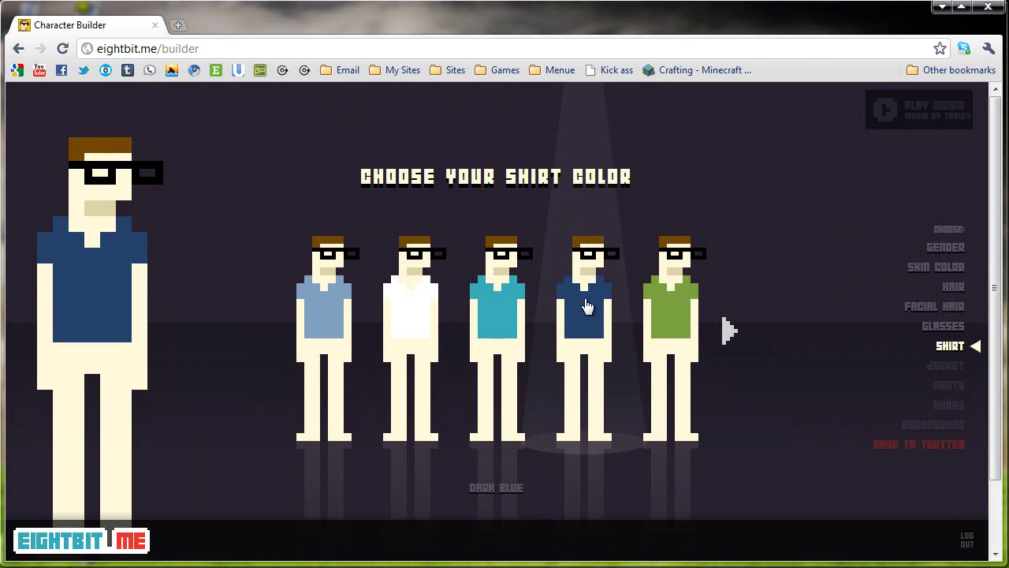
left_click(727, 331)
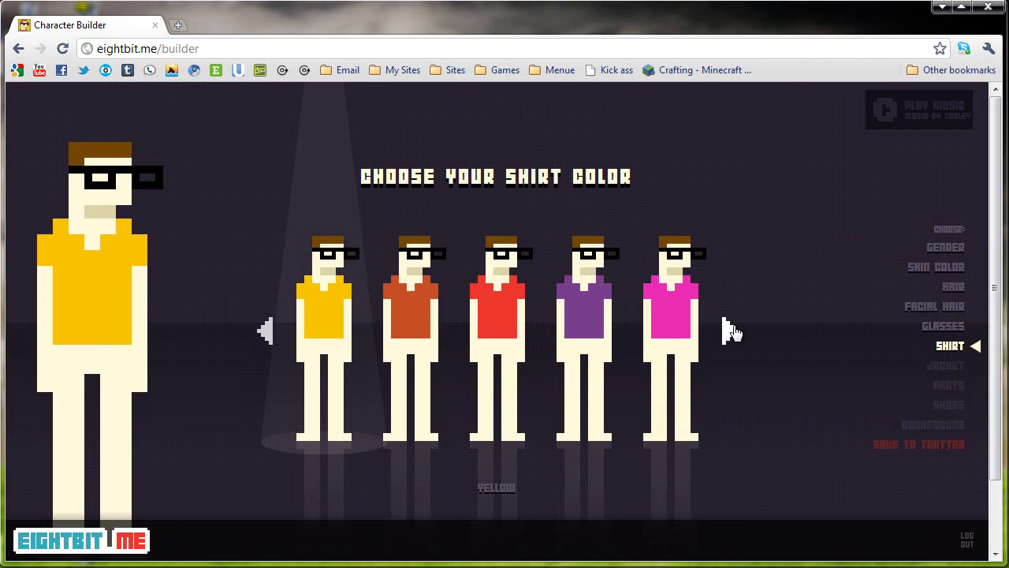
left_click(731, 332)
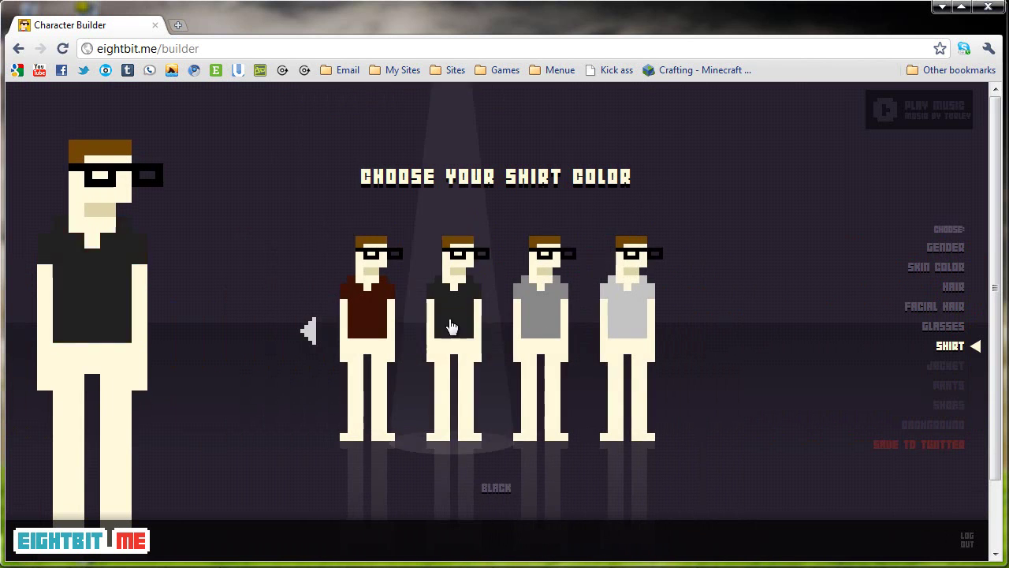
left_click(450, 326)
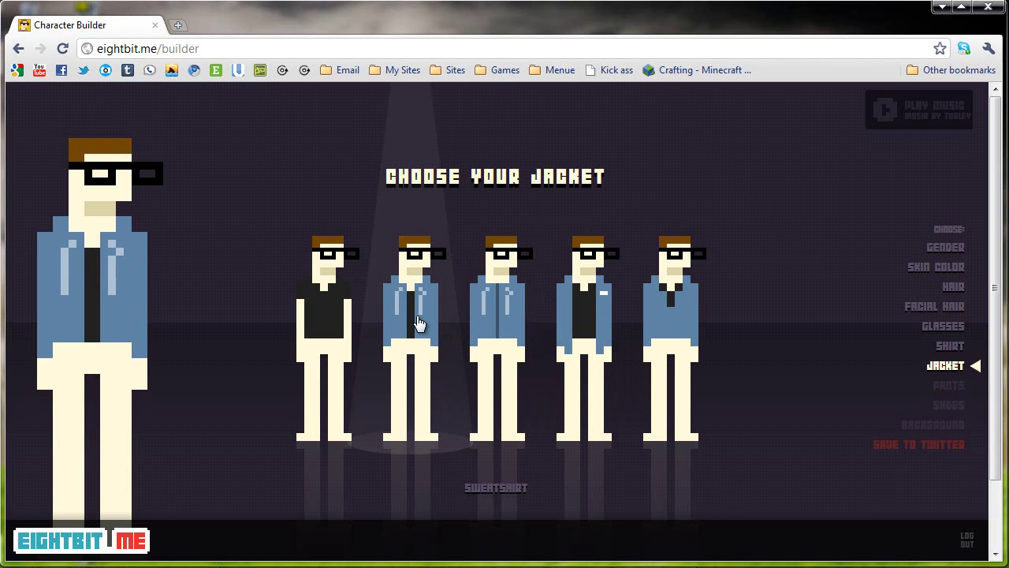
Choose the Sweatshirt jacket style and give it the maroon colour.
left_click(420, 324)
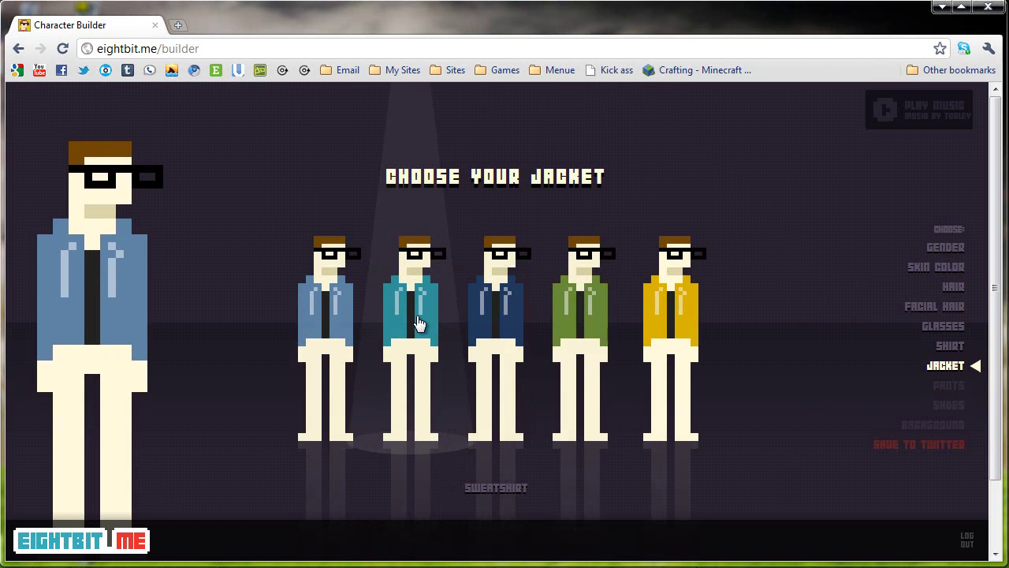
left_click(729, 331)
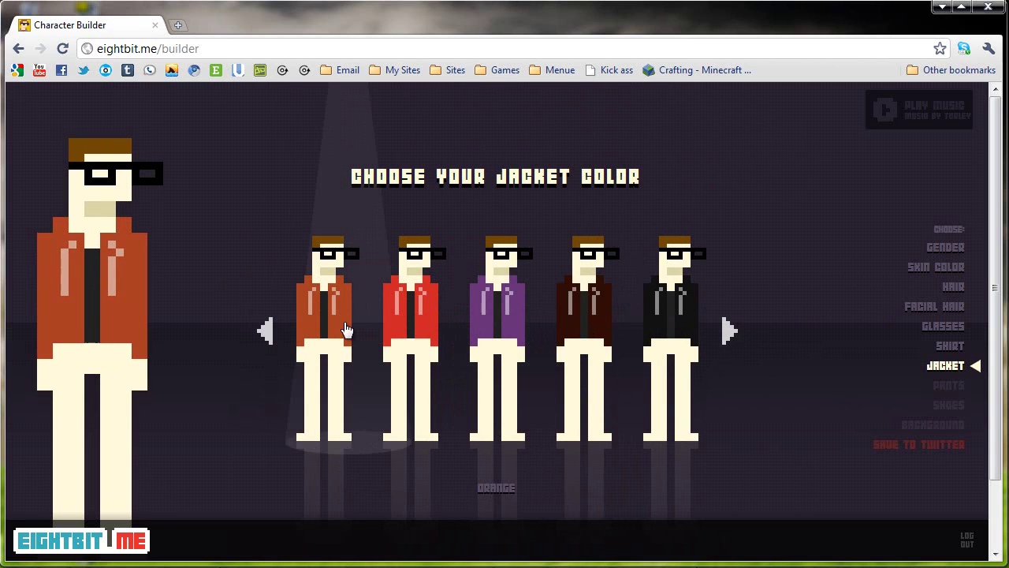
left_click(564, 340)
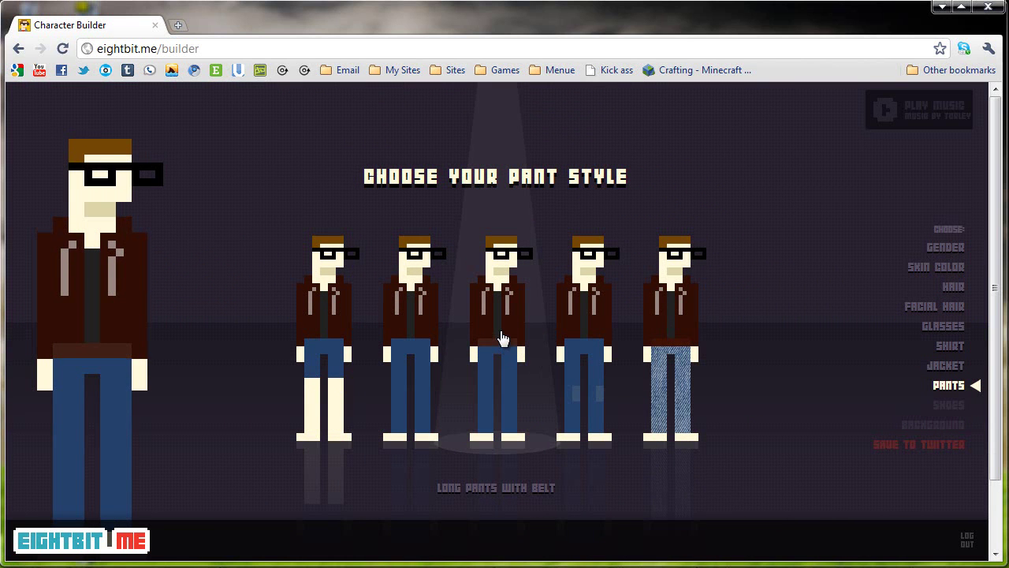
Choose black long pants with a belt, then pick a shoe style.
left_click(502, 337)
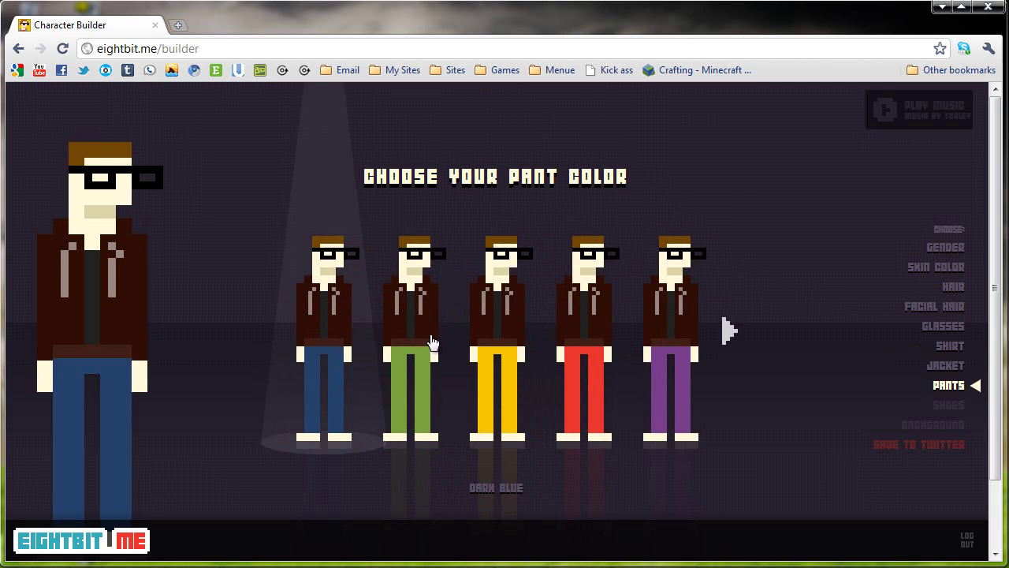
left_click(726, 330)
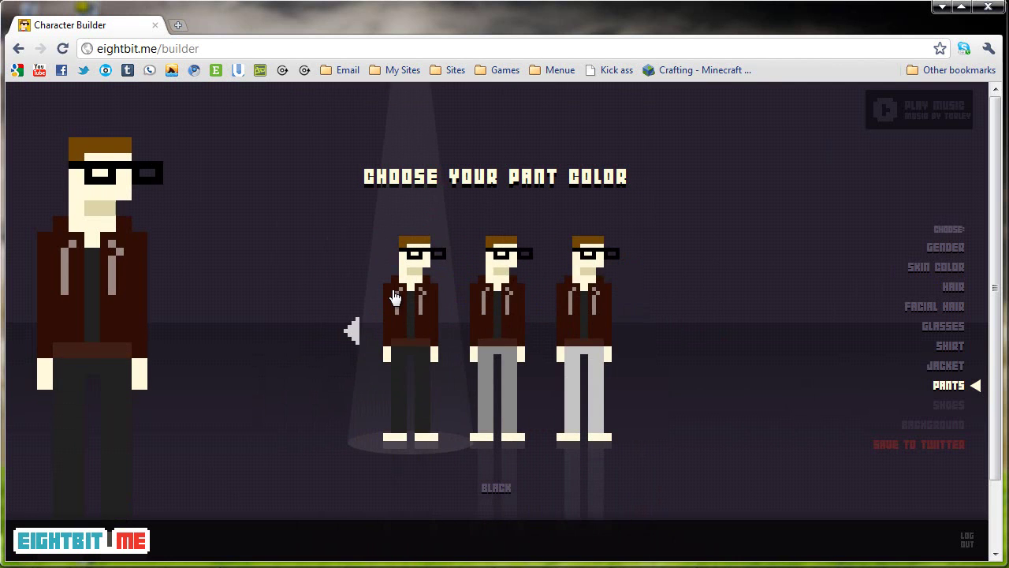
left_click(394, 296)
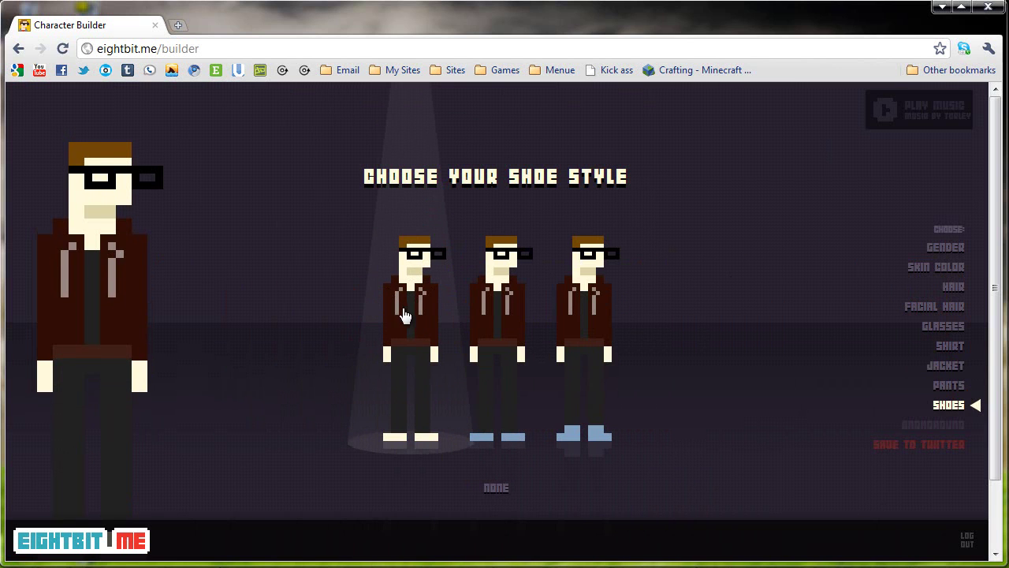
left_click(470, 361)
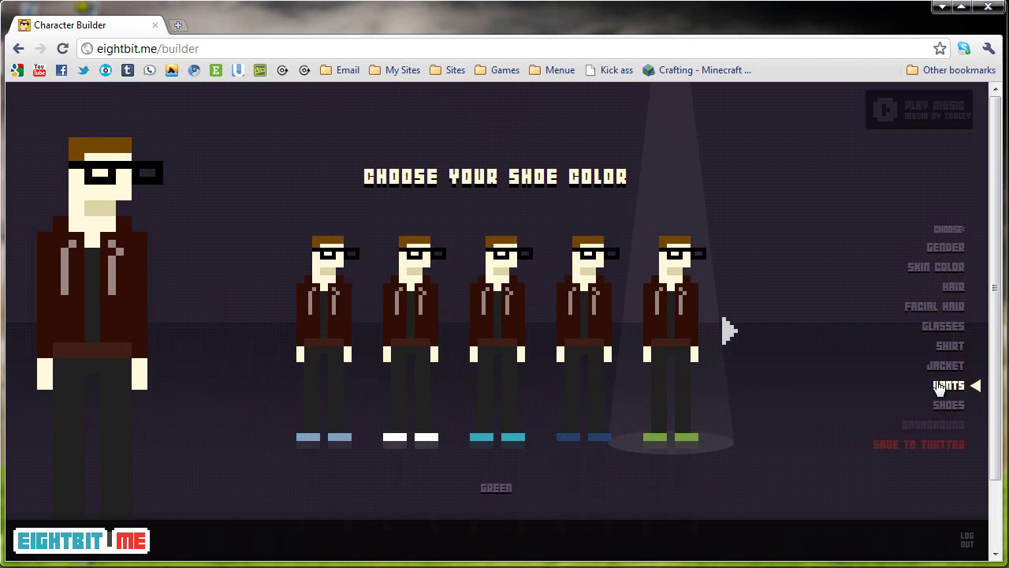
Go back to shoe style, choose black High Tops, and set a light grey background.
left_click(938, 387)
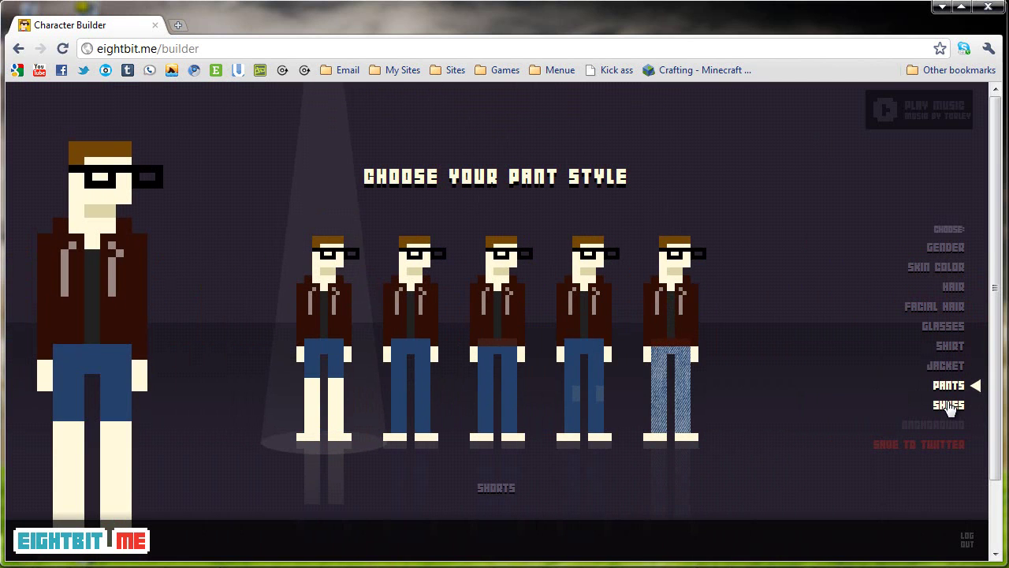
left_click(949, 405)
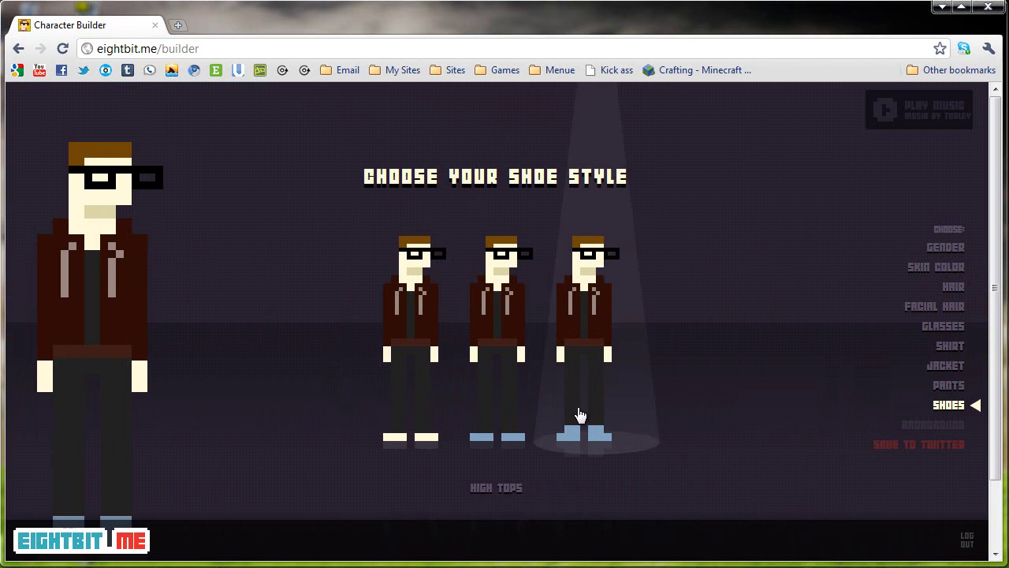
left_click(581, 412)
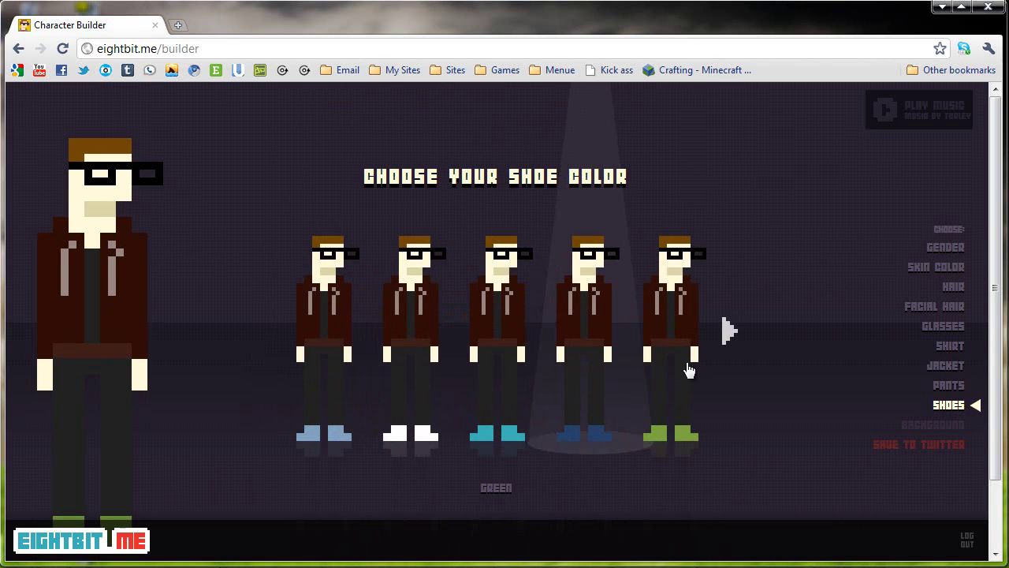
left_click(728, 334)
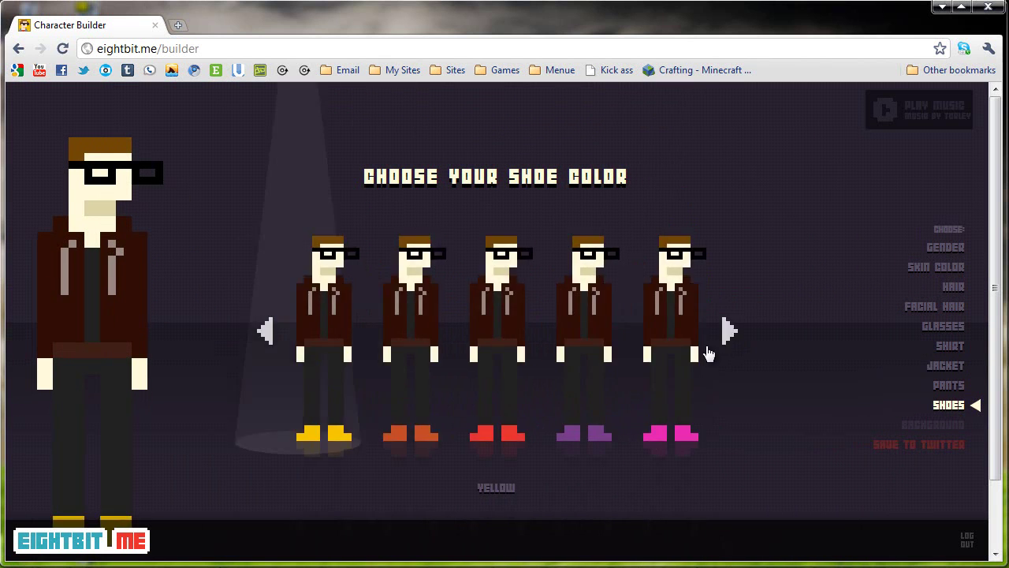
left_click(734, 326)
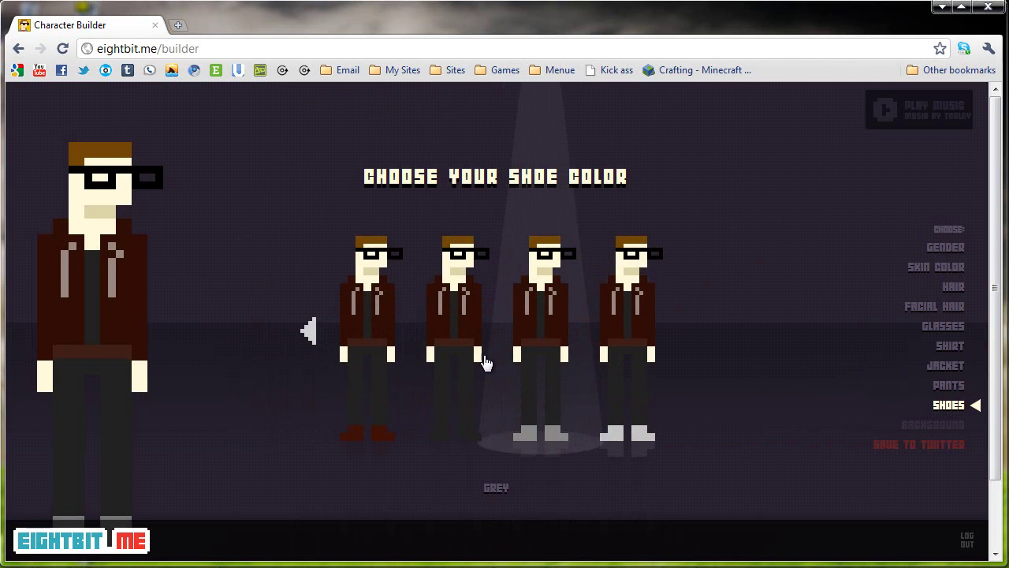
left_click(480, 362)
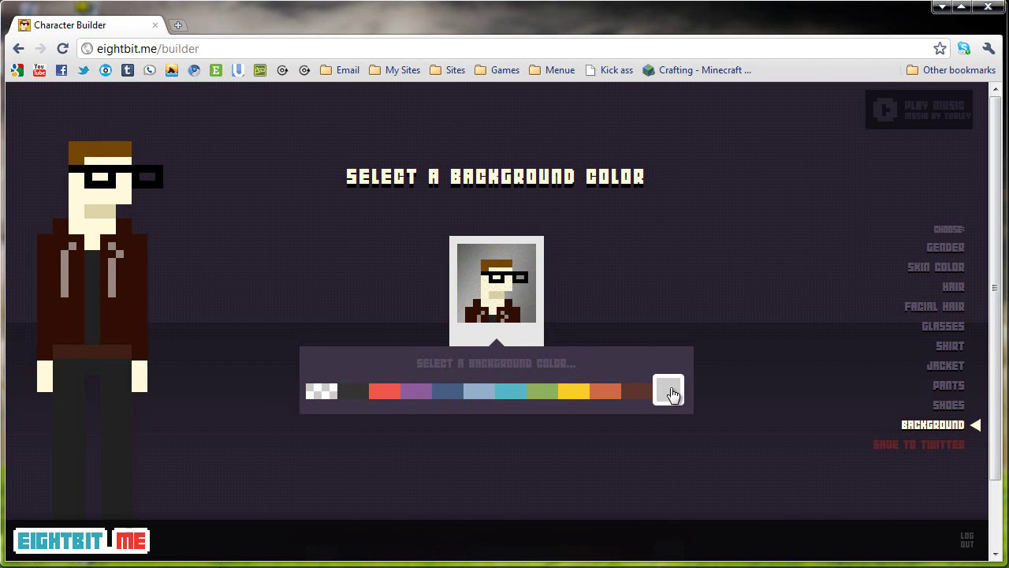
left_click(671, 394)
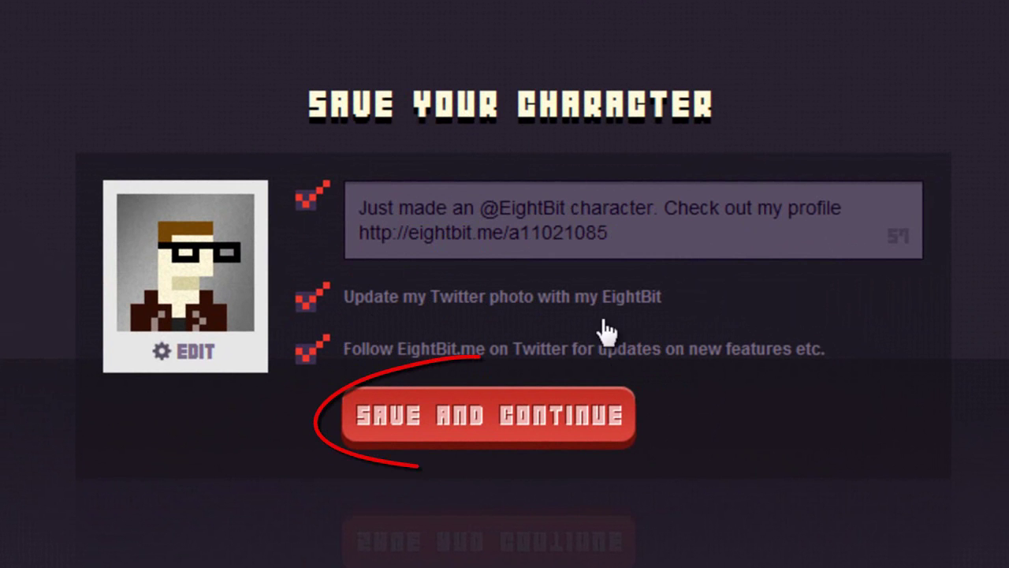
Save the character and post it to Twitter as the new profile photo.
left_click(538, 422)
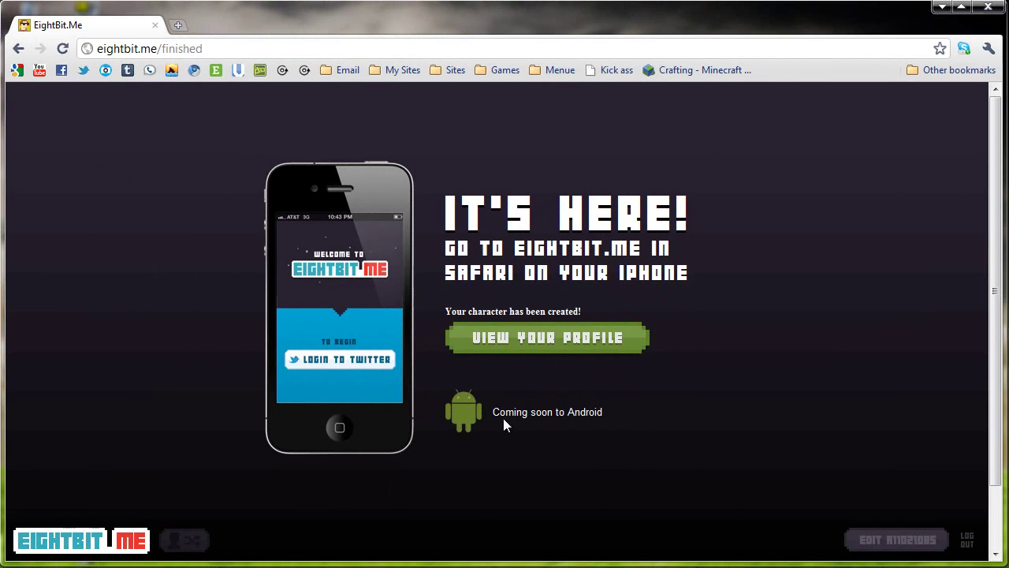
View the character's EightBit profile page, then open Twitter home in a new tab.
left_click(552, 347)
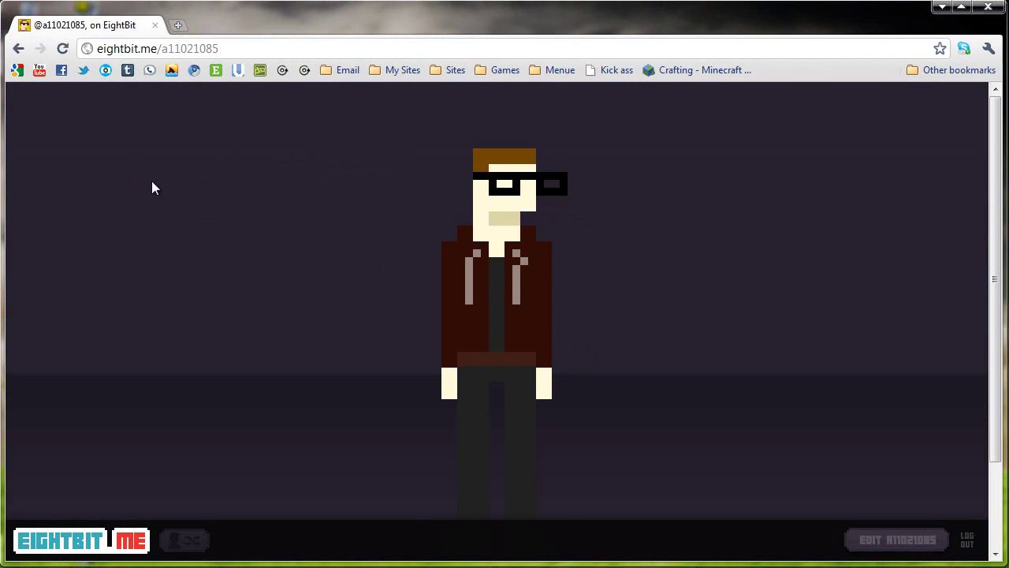
middle_click(84, 70)
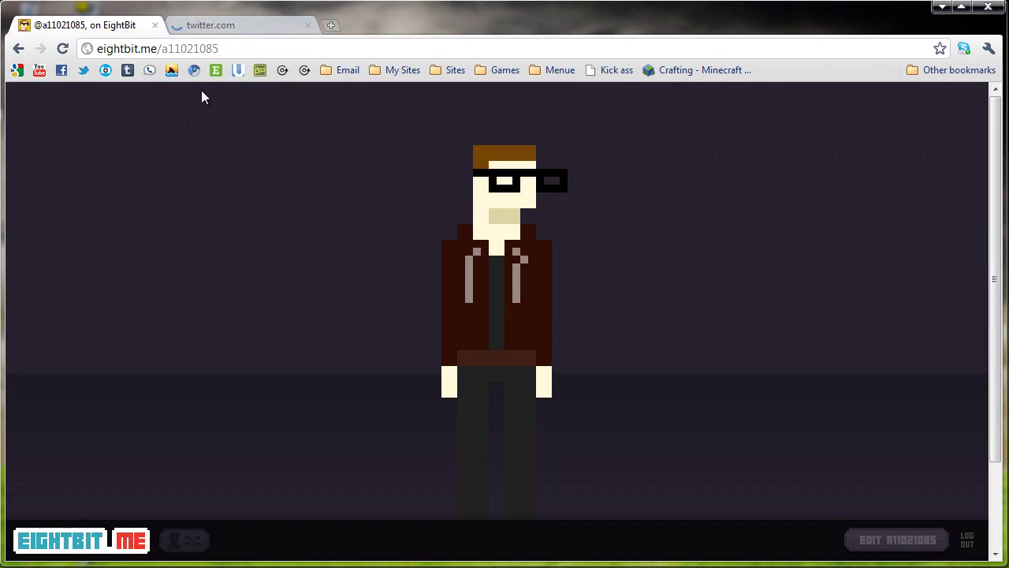
left_click(211, 27)
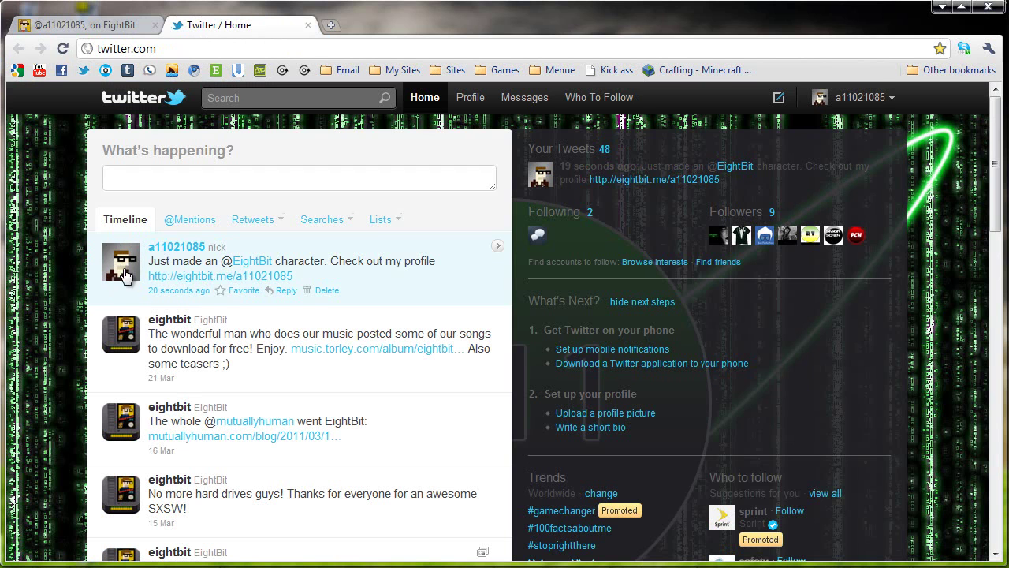
Switch back to the tab showing the EightBit profile page.
left_click(103, 29)
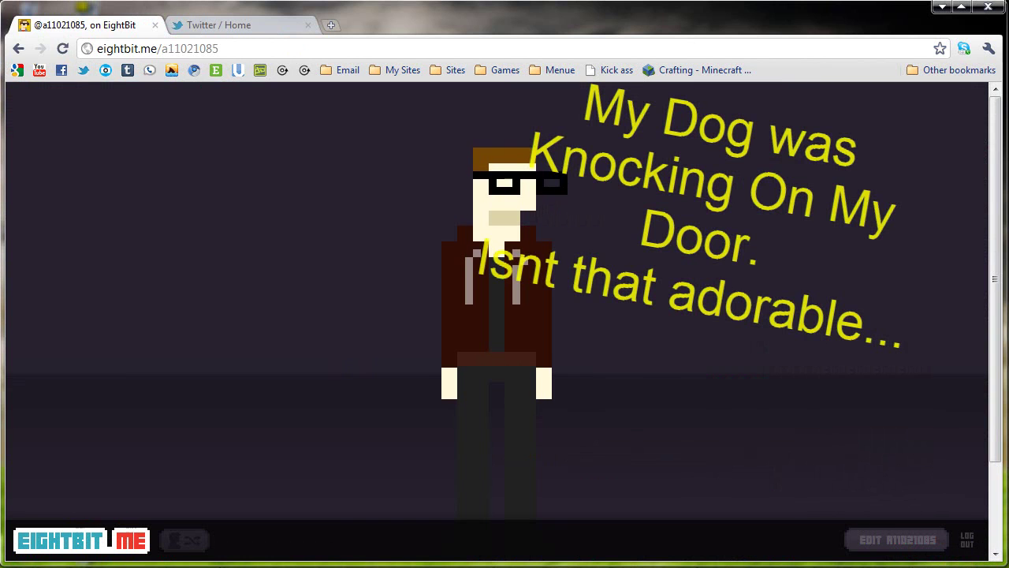
Reopen the character for editing, try the Fuzz hair style, then close the builder tab unsaved.
left_click(931, 511)
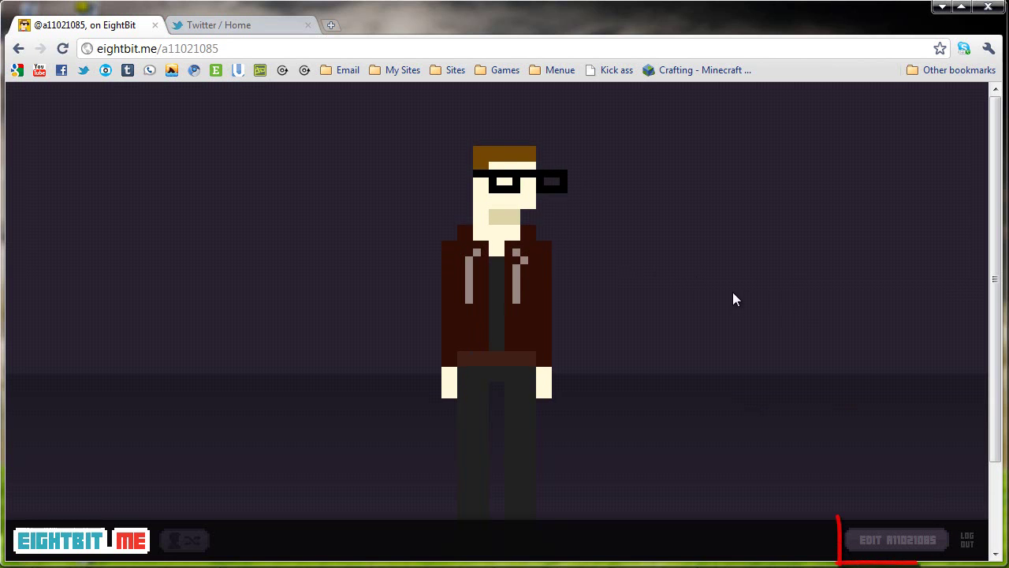
left_click(860, 550)
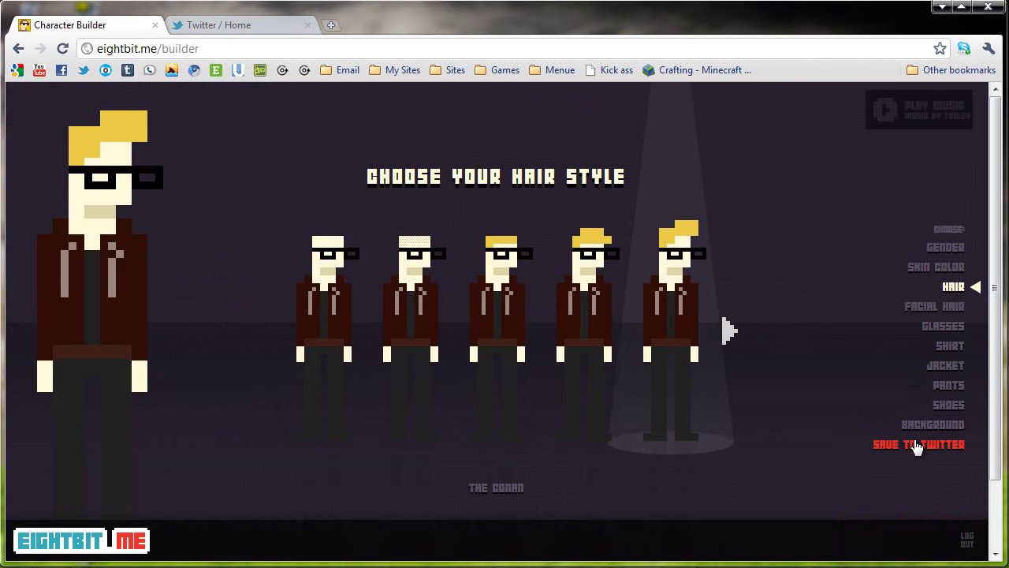
left_click(410, 316)
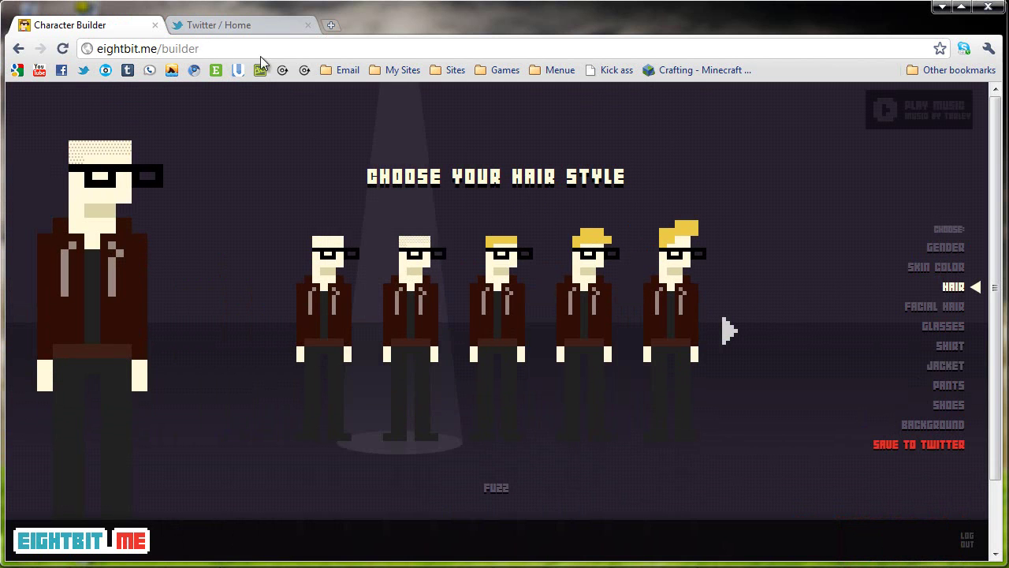
left_click(155, 25)
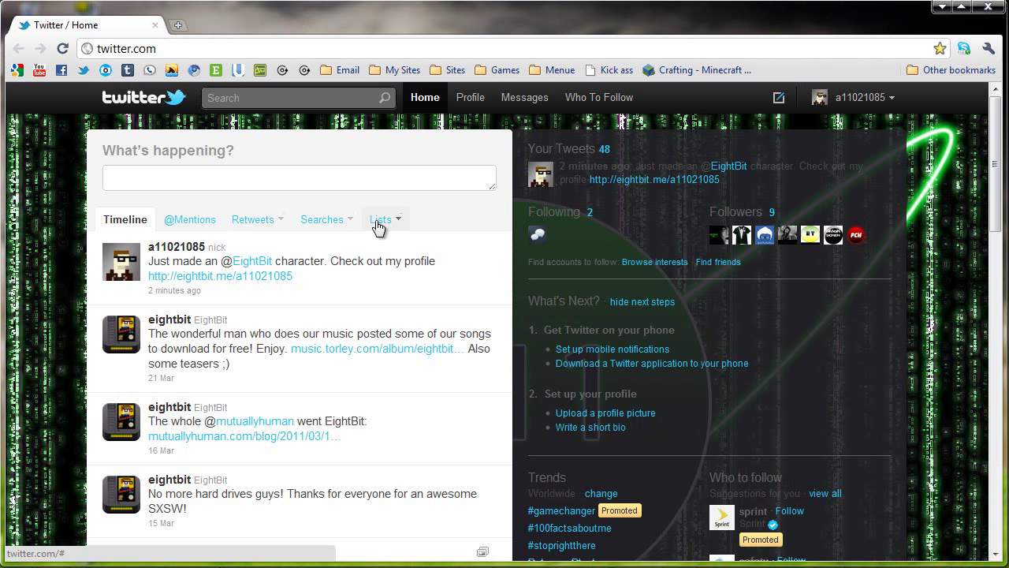
Open the new pixel-art Twitter profile picture by itself in a new tab.
left_click(121, 264)
right_click(577, 187)
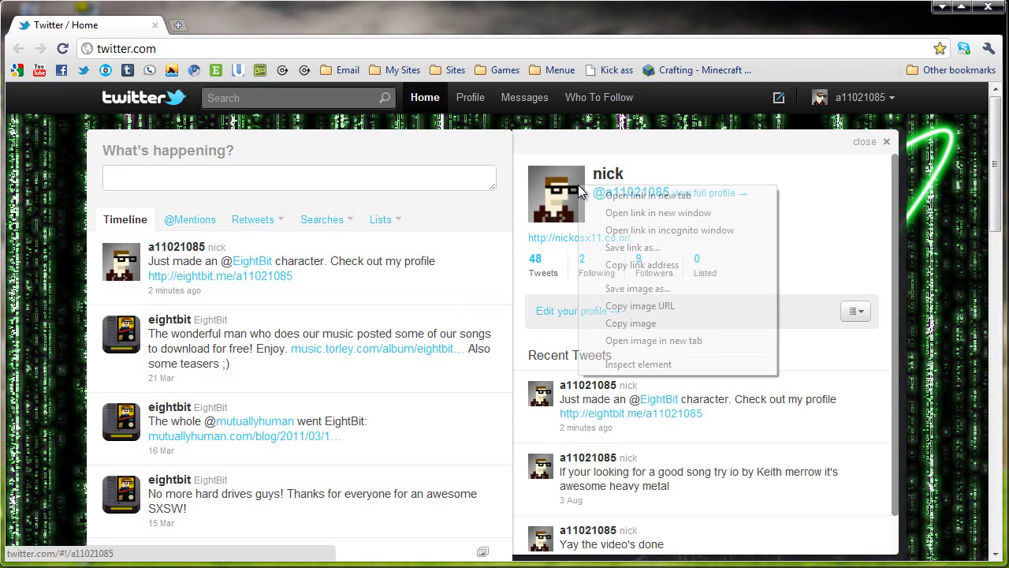
left_click(669, 338)
Save the avatar image as a '_bigger.png' file to the Desktop, then open a blank tab.
left_click(212, 25)
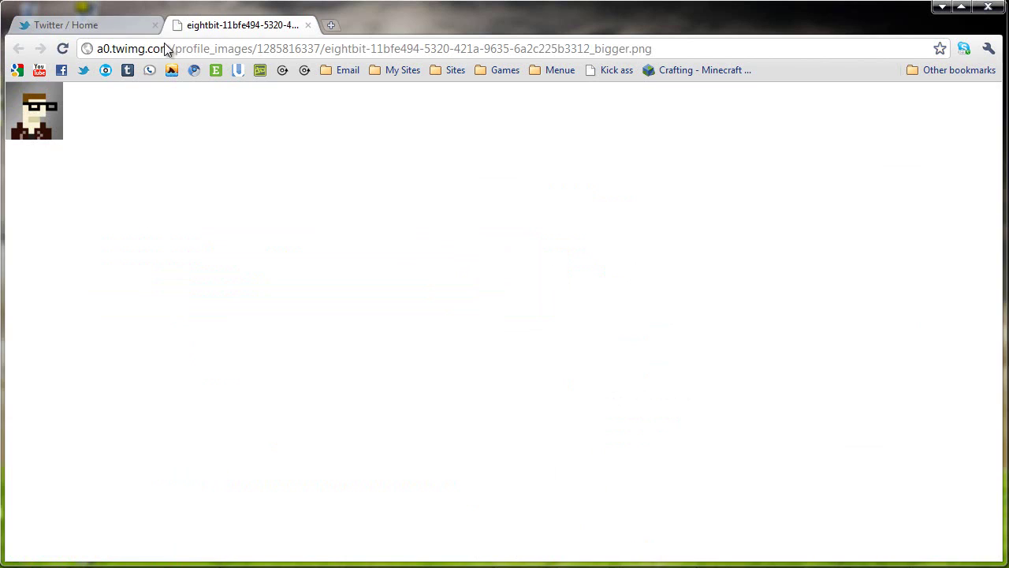
right_click(24, 113)
left_click(48, 121)
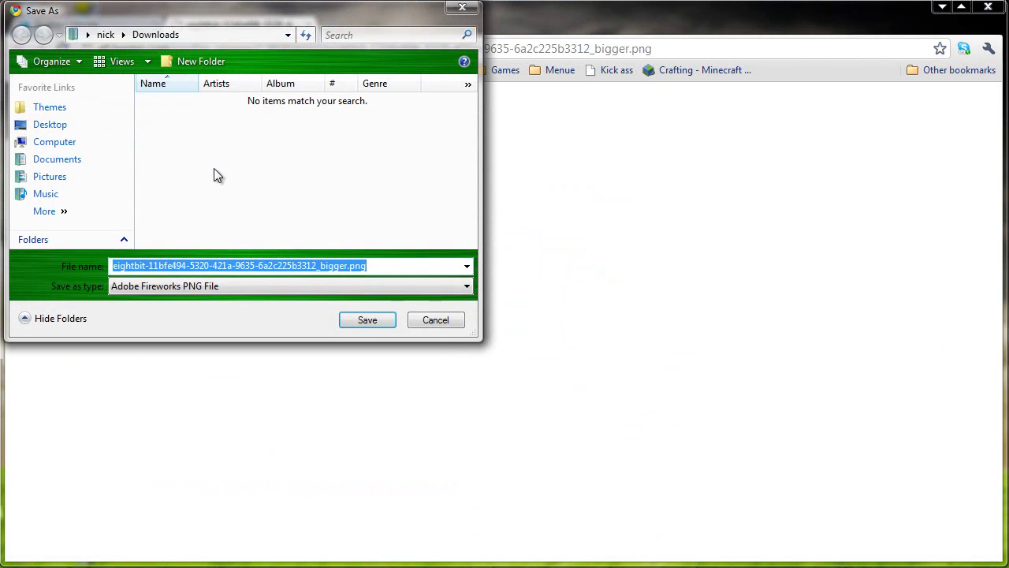
left_click(57, 126)
left_click(365, 323)
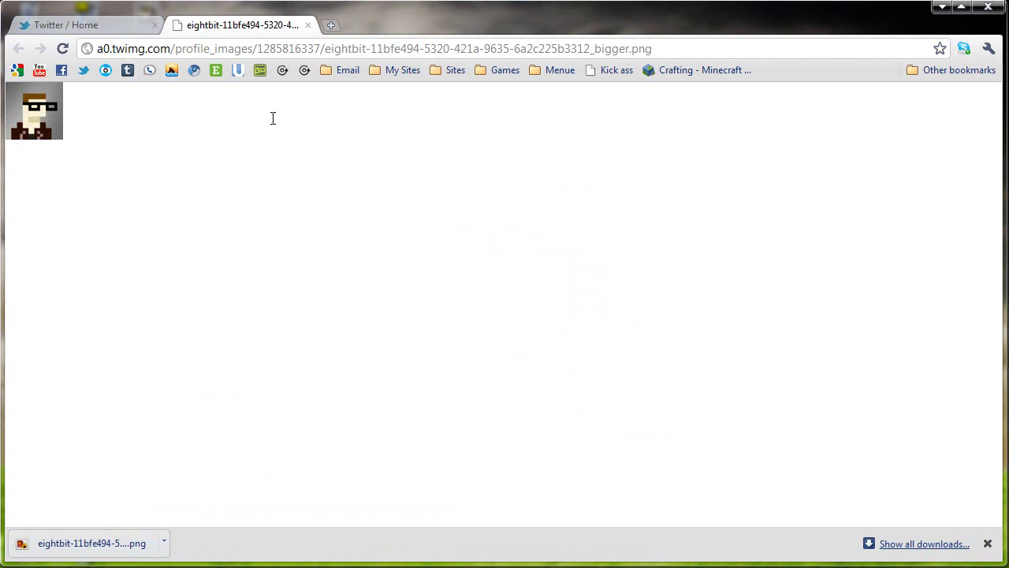
left_click(329, 26)
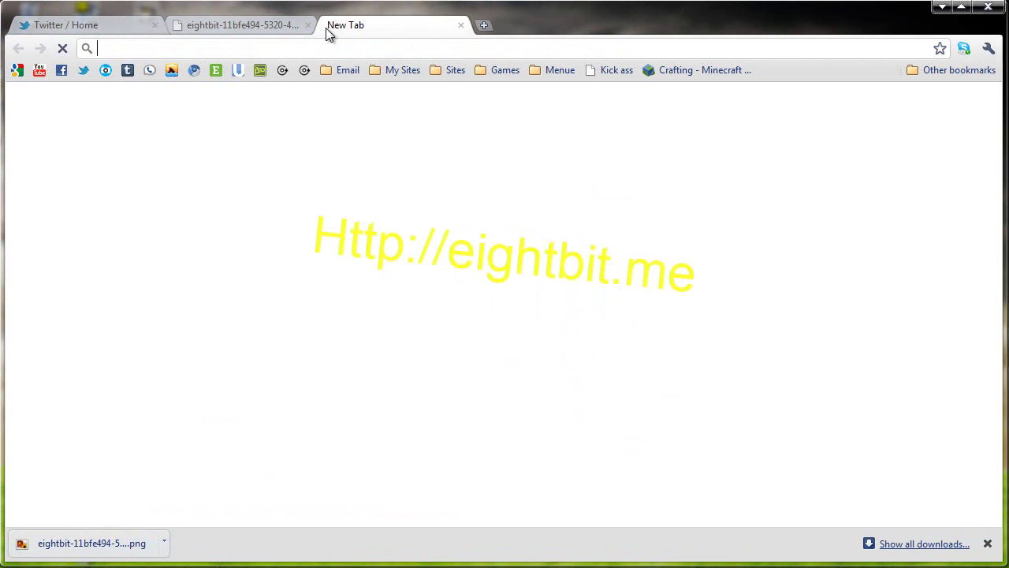